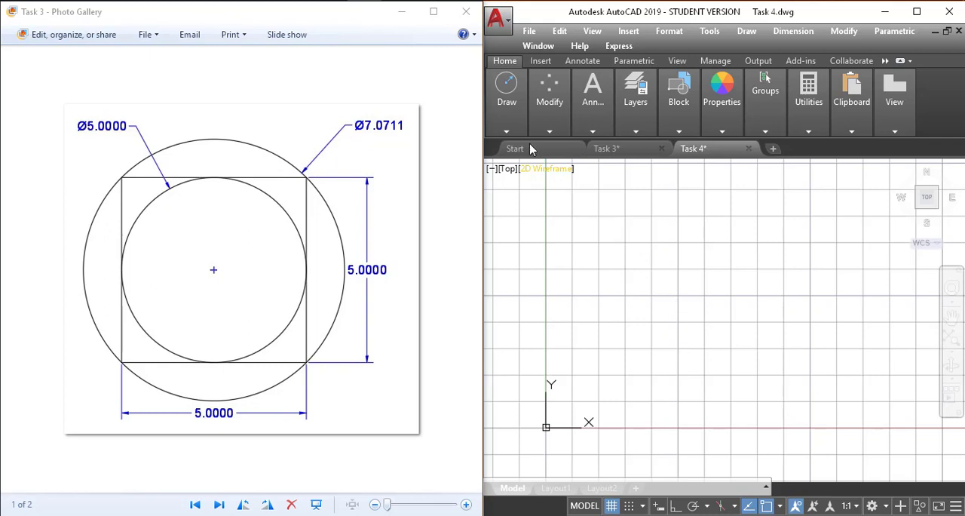
pyautogui.click(509, 132)
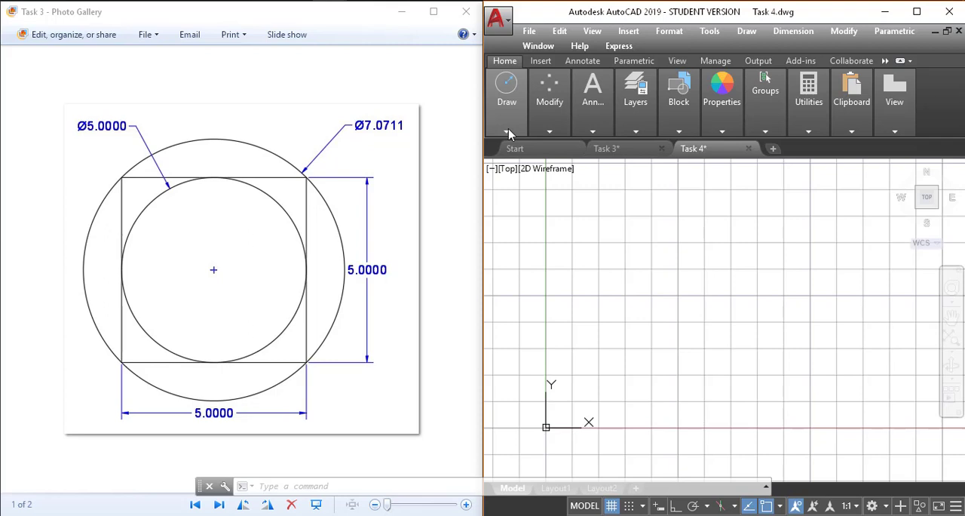
pyautogui.click(509, 132)
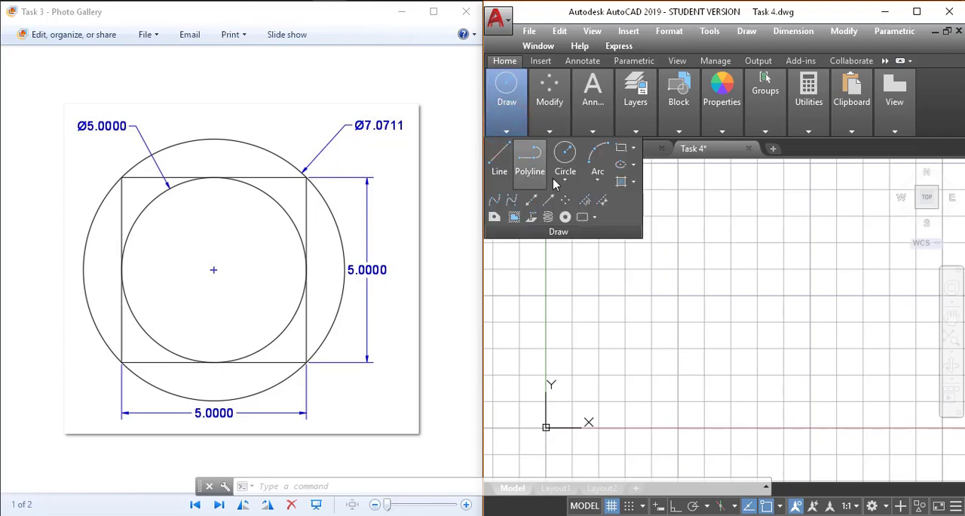
pyautogui.click(562, 182)
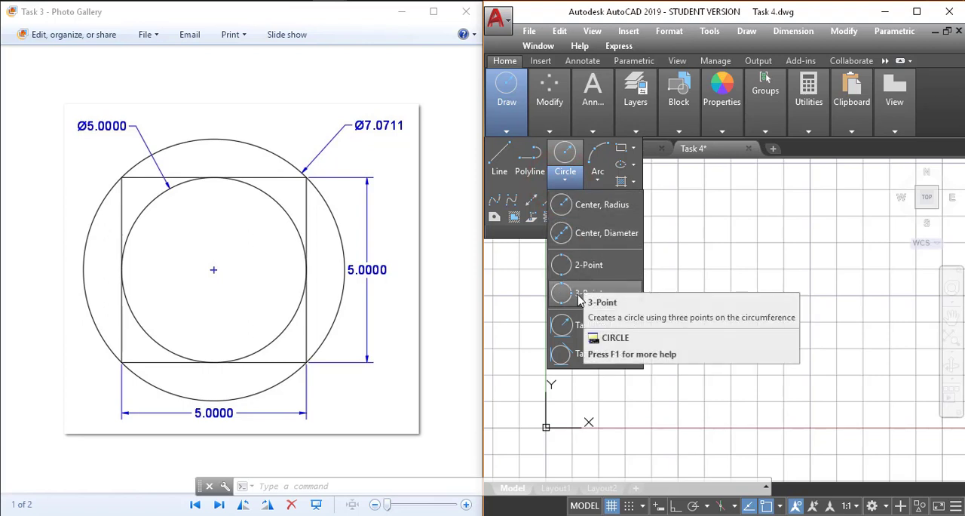
pyautogui.click(676, 263)
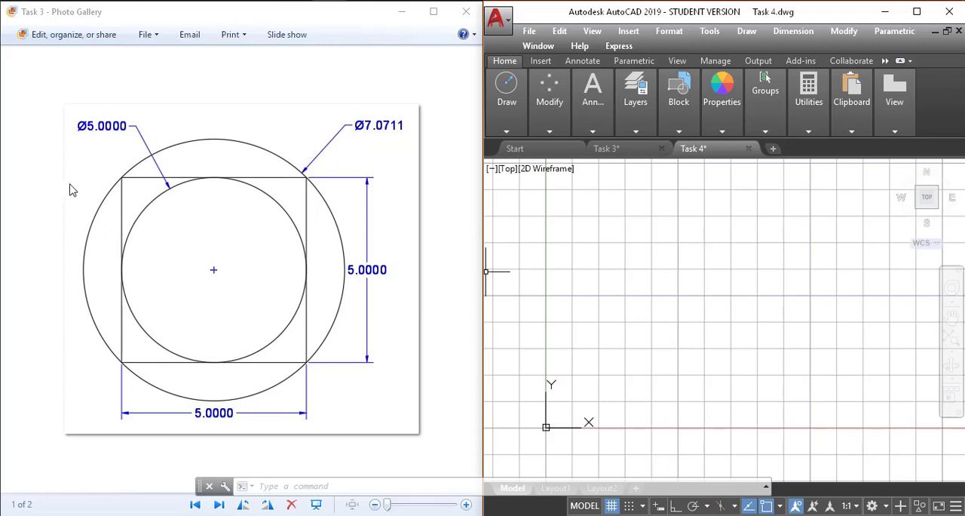
pyautogui.click(49, 198)
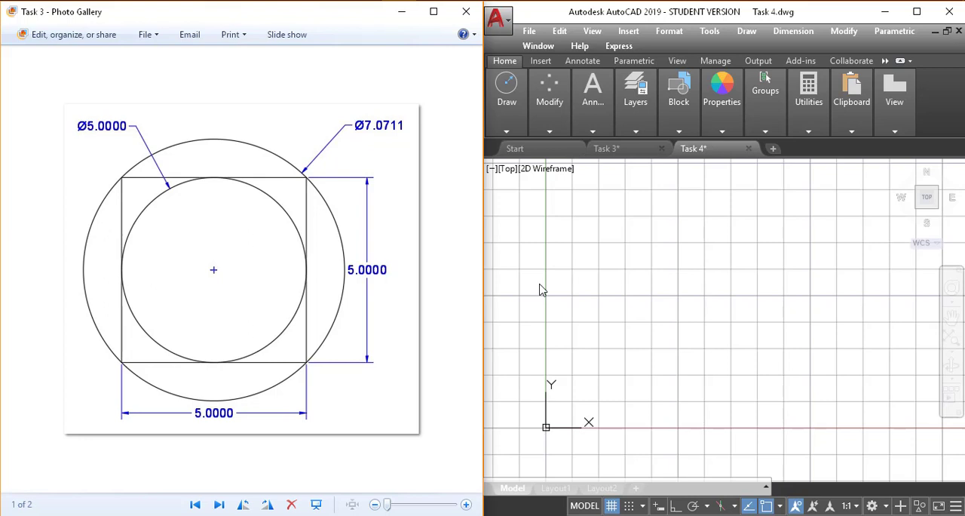
# Start a line at the origin 0,0 and draw the square's bottom side to 5,0.
pyautogui.click(539, 287)
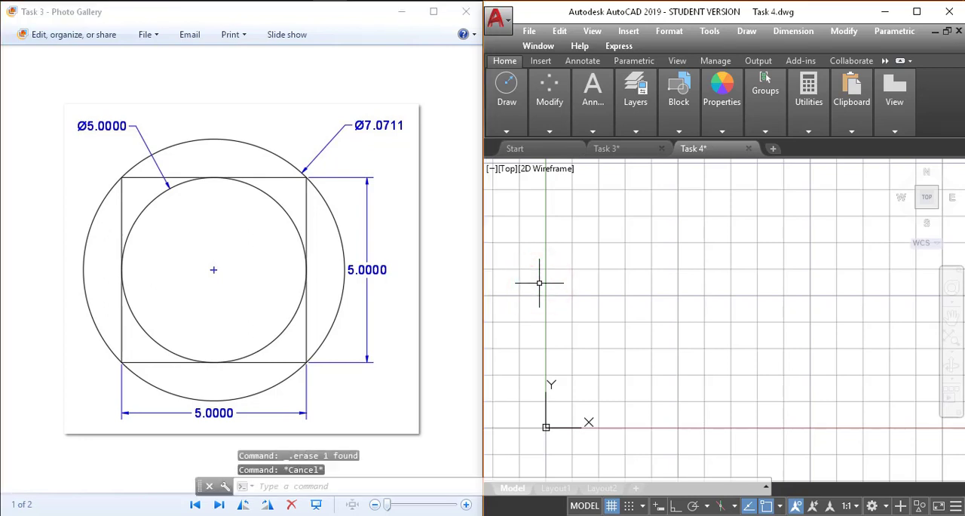
pyautogui.write('1')
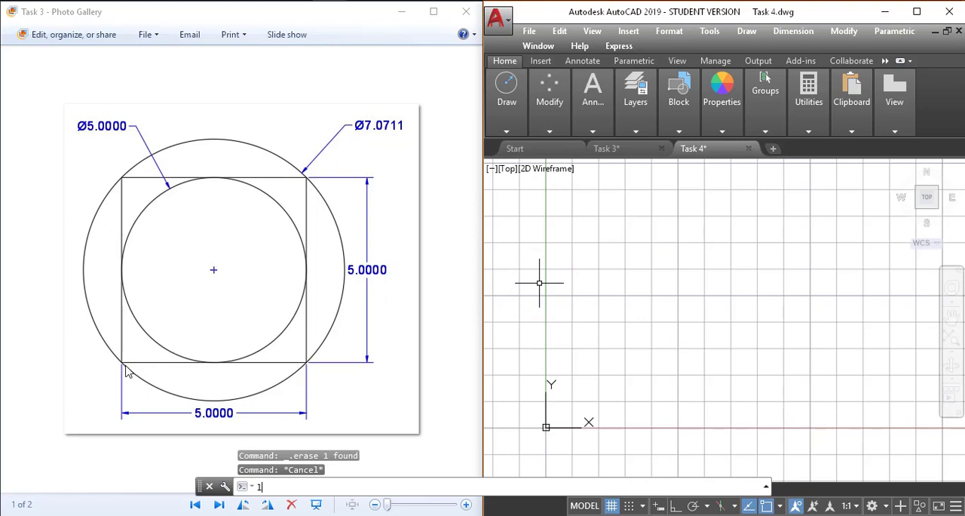
pyautogui.press('Return')
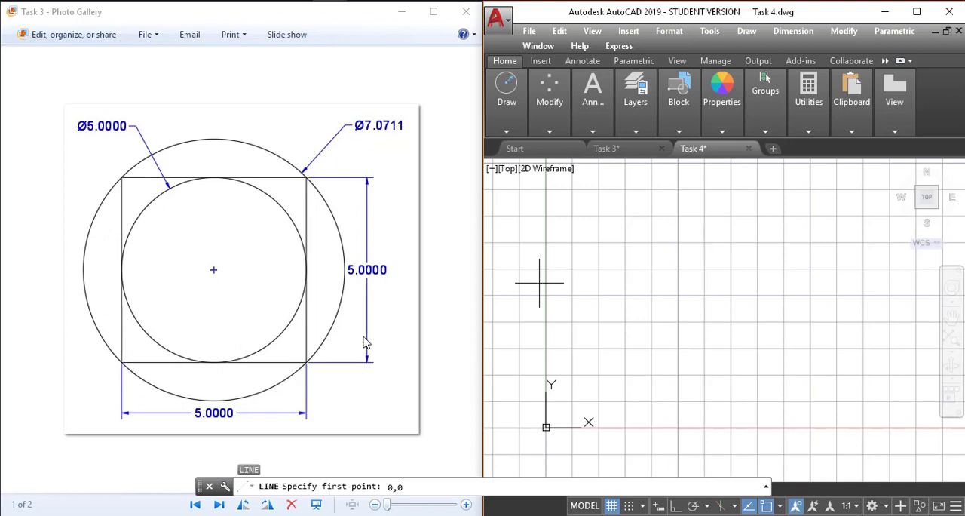
pyautogui.press('Return')
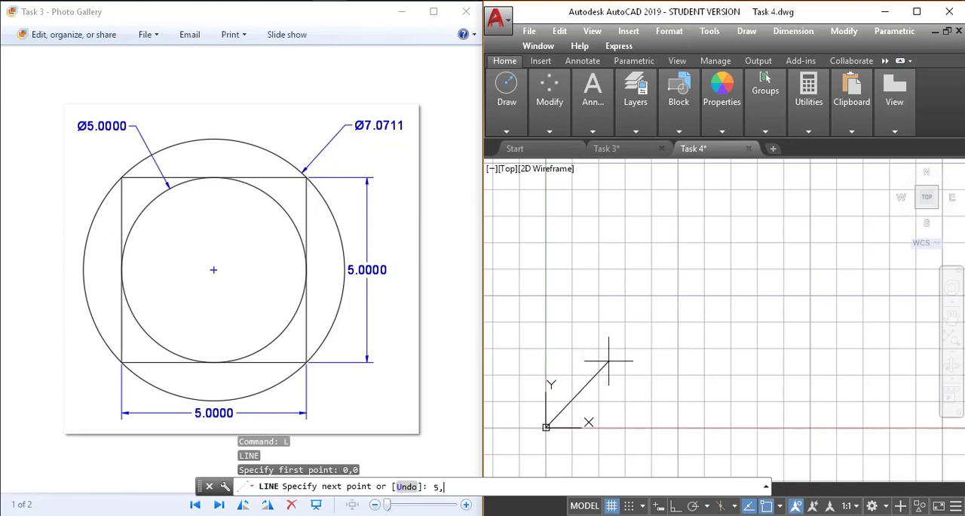
pyautogui.write('5,0')
pyautogui.press('Return')
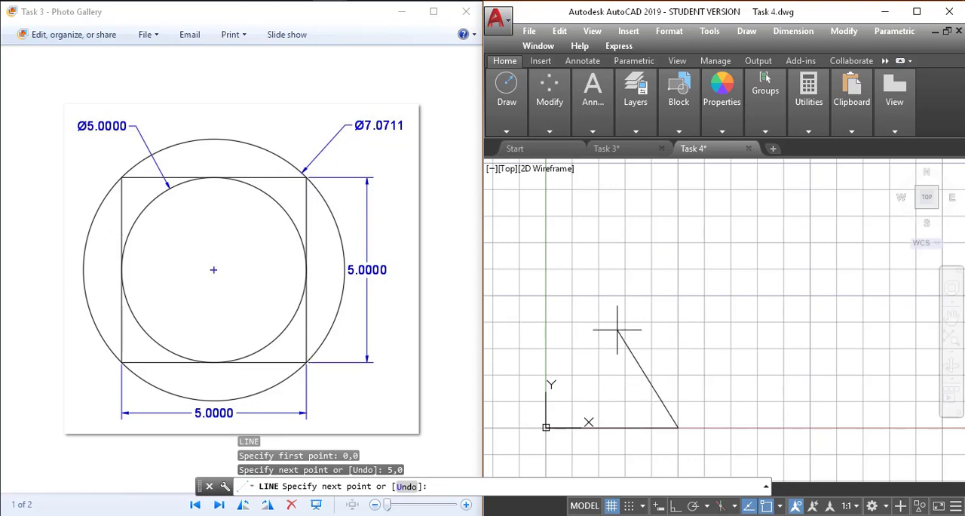
pyautogui.press('Return')
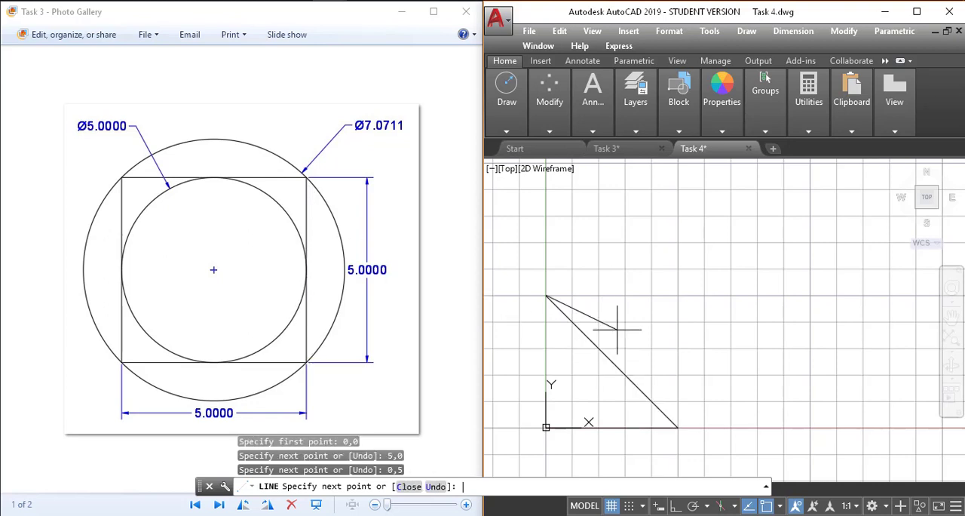
pyautogui.write('u')
pyautogui.press('Return')
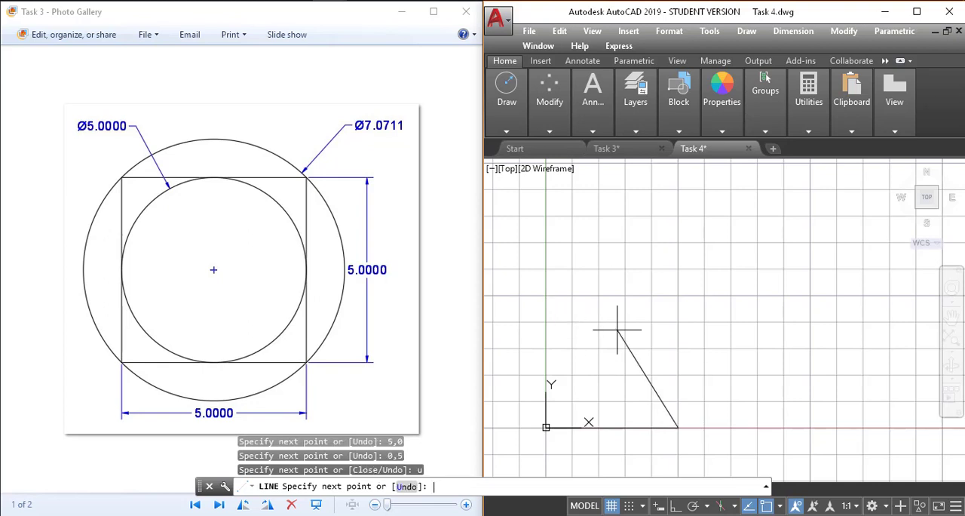
# Continue the line through 5,5 and 0,5 and close it to complete the 5-unit square.
pyautogui.press('Return')
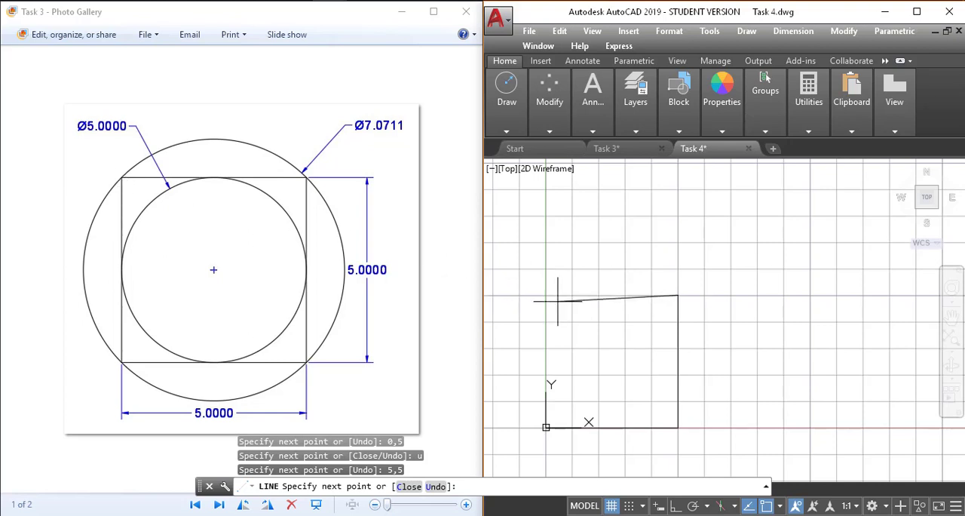
pyautogui.write('0,5')
pyautogui.press('Return')
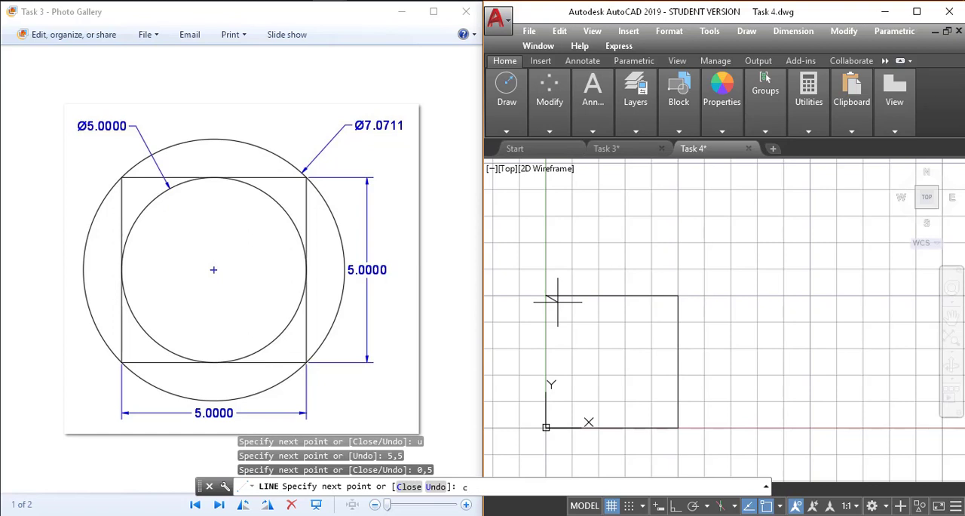
pyautogui.write('c')
pyautogui.press('Return')
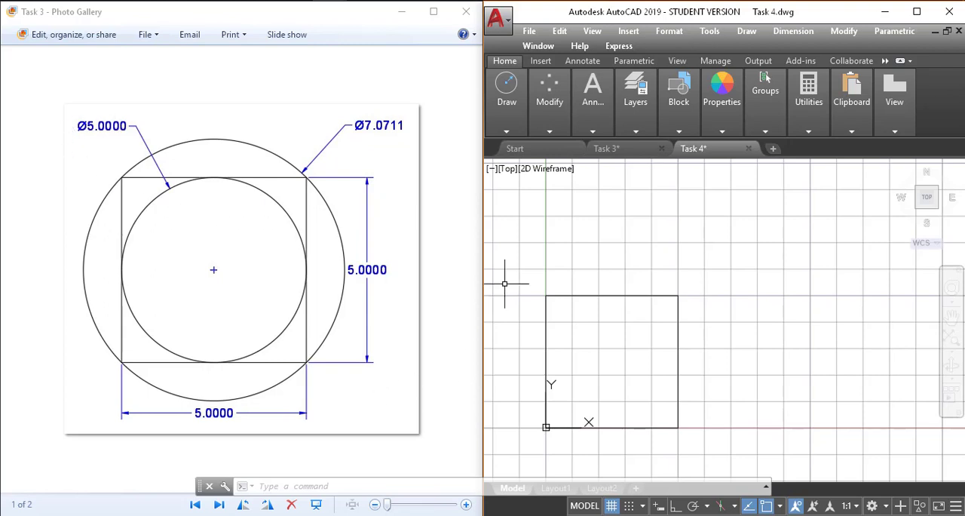
pyautogui.click(530, 252)
pyautogui.press('Escape')
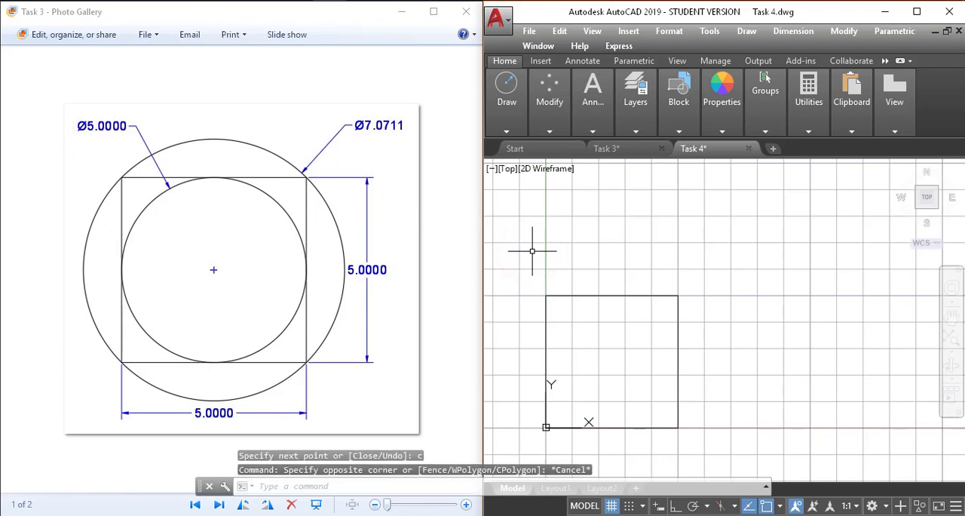
# Draw a two-point (2P) circle inside the square from the top side's midpoint to the bottom side's midpoint.
pyautogui.write('c')
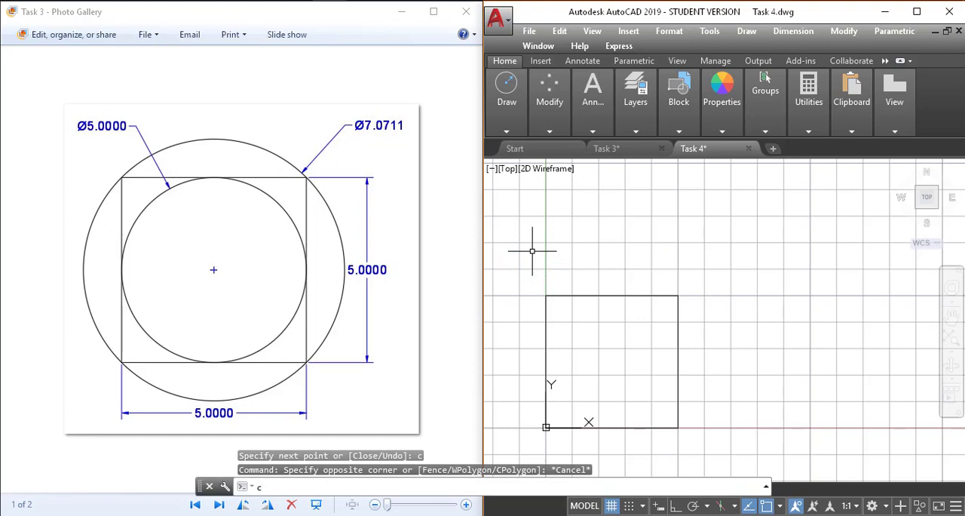
pyautogui.press('Return')
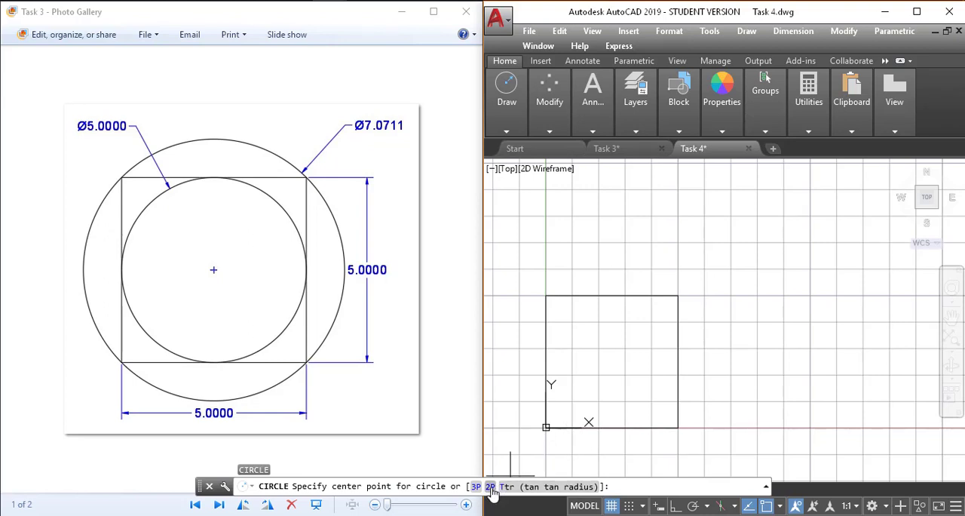
pyautogui.click(615, 486)
pyautogui.write('2p')
pyautogui.press('Return')
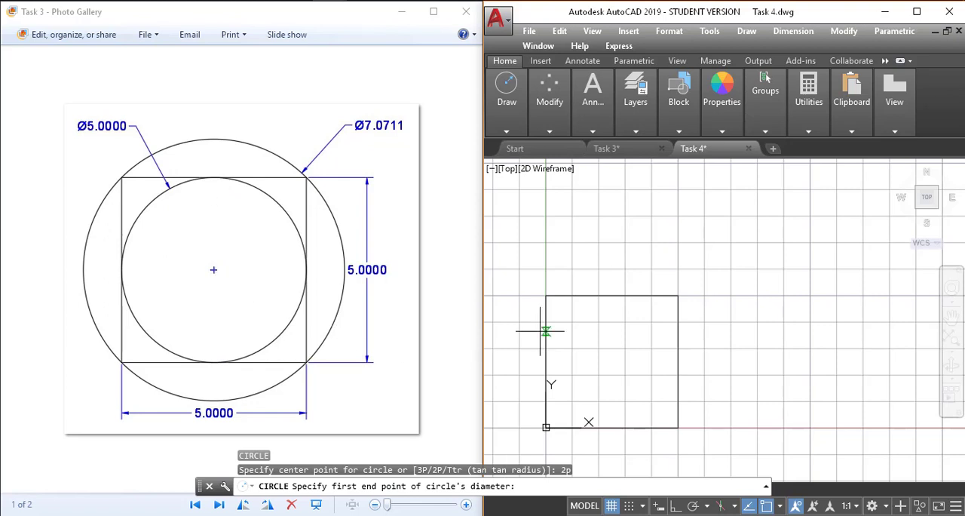
pyautogui.click(612, 295)
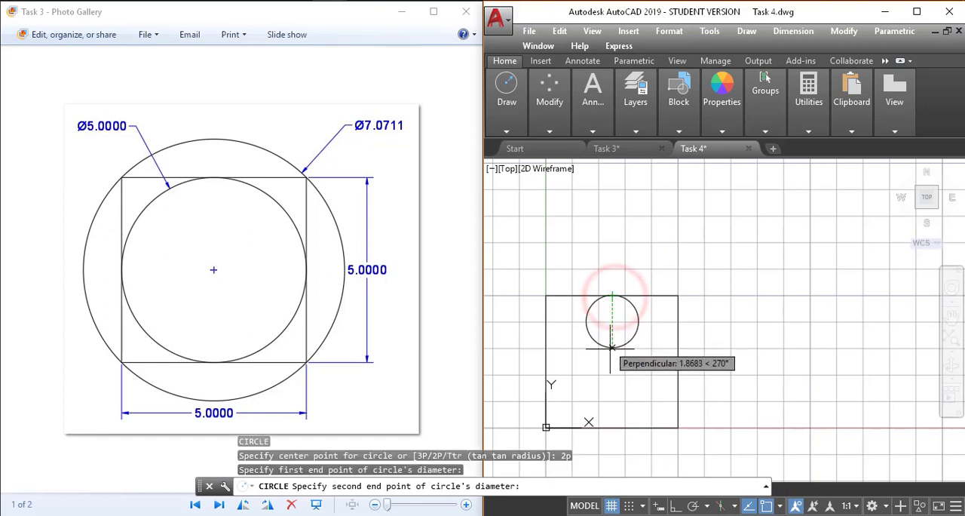
pyautogui.click(613, 428)
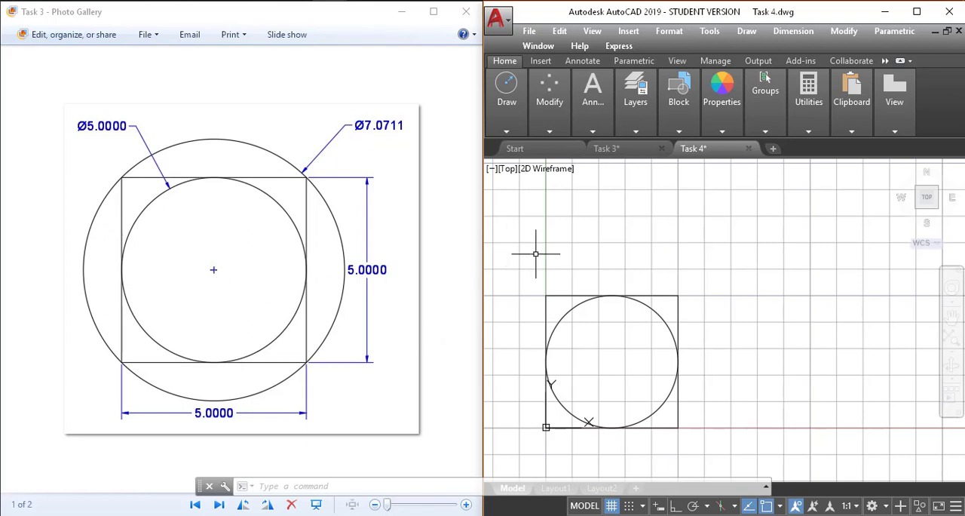
# Draw a two-point (2P) circle around the square from its top-left corner to its bottom-right corner.
pyautogui.write('c')
pyautogui.press('Return')
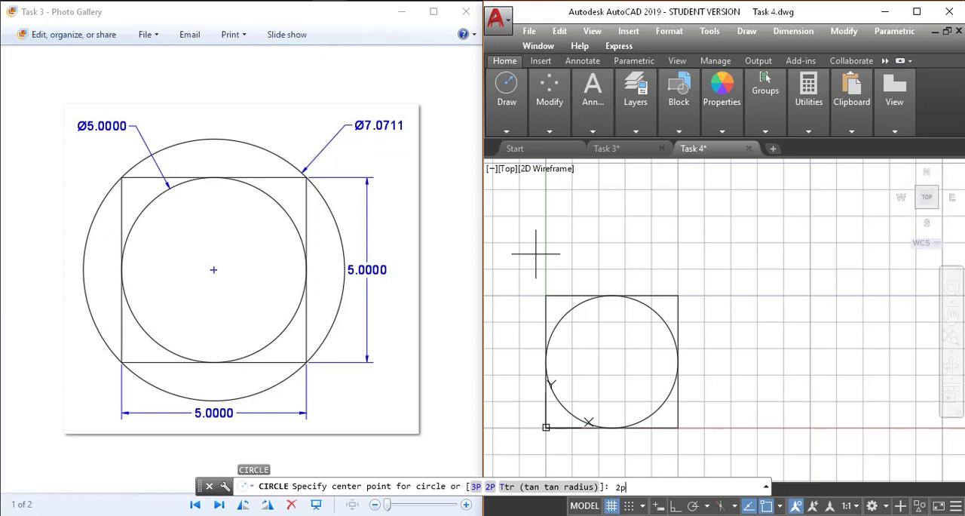
pyautogui.press('Return')
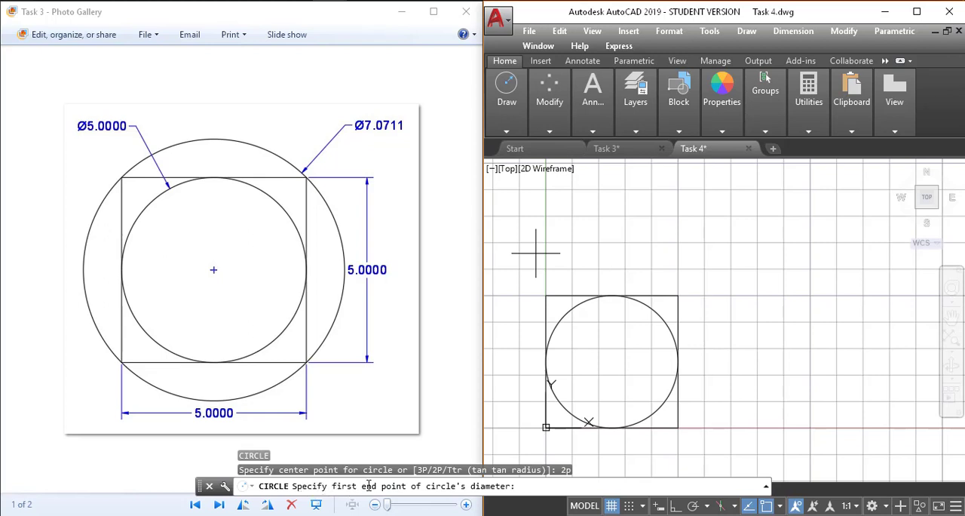
pyautogui.click(546, 295)
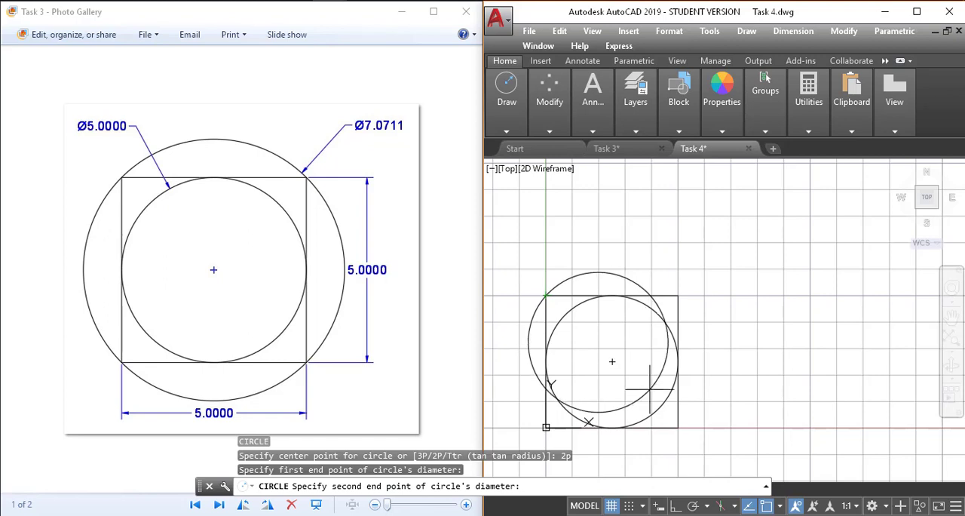
pyautogui.click(678, 427)
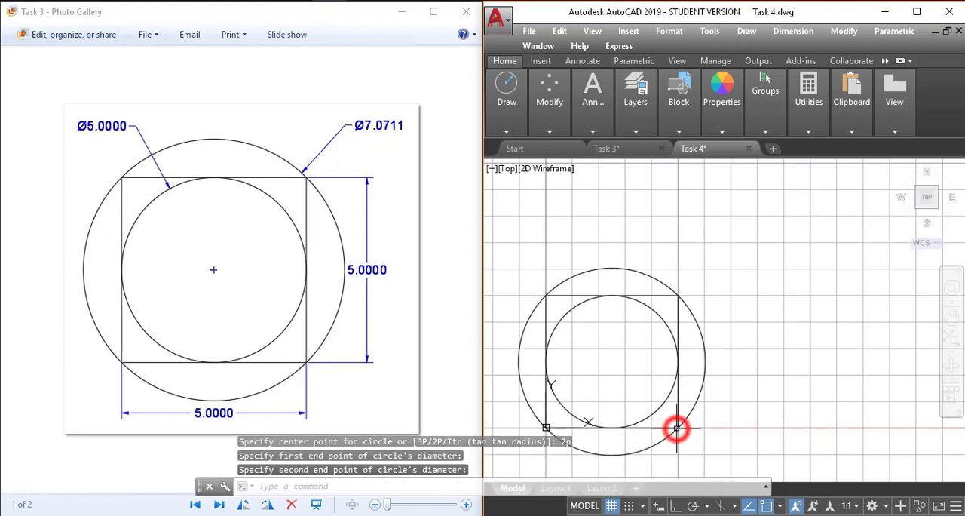
pyautogui.moveTo(627, 400); pyautogui.dragTo(696, 390, button='middle')
pyautogui.scroll(3, 664, 388)
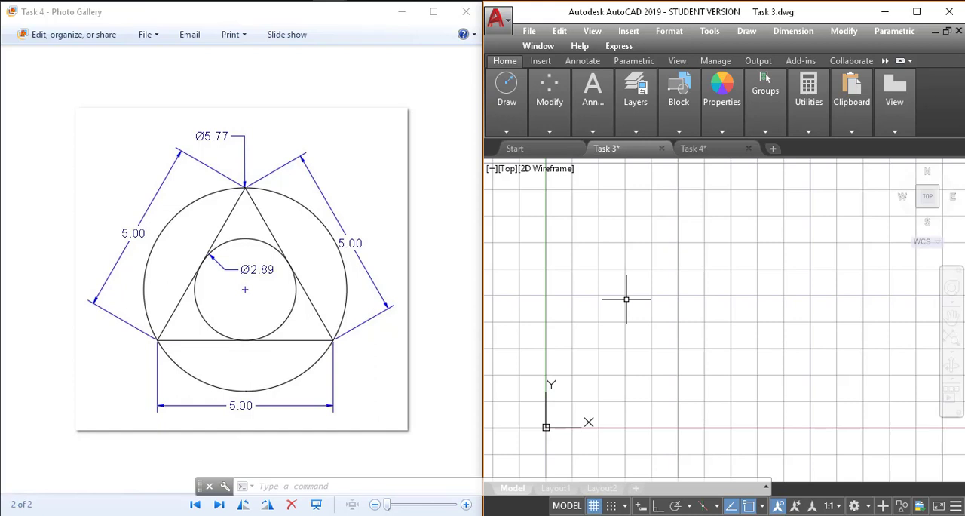
# Draw an equilateral triangle with lines from 0,0 to 5,0 and on to @5<120, and close it.
pyautogui.write('l')
pyautogui.press('Return')
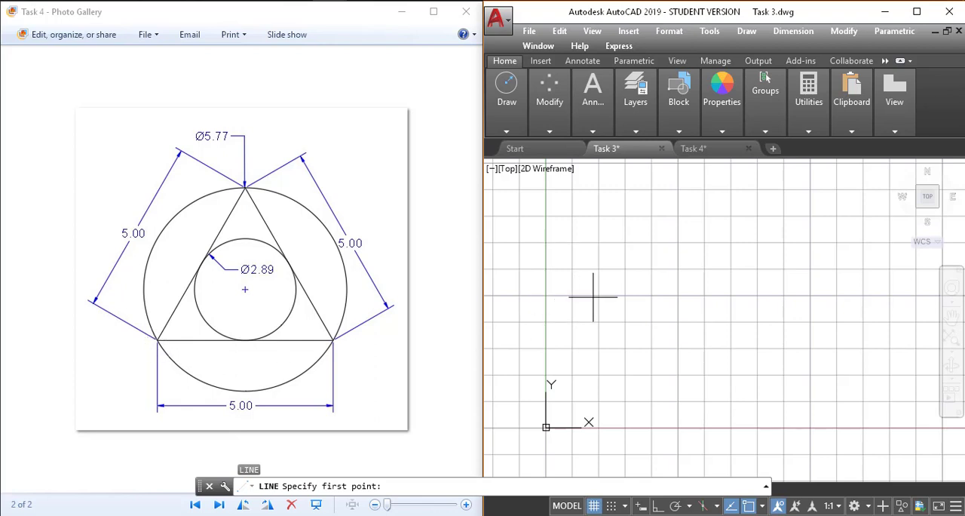
pyautogui.press('Return')
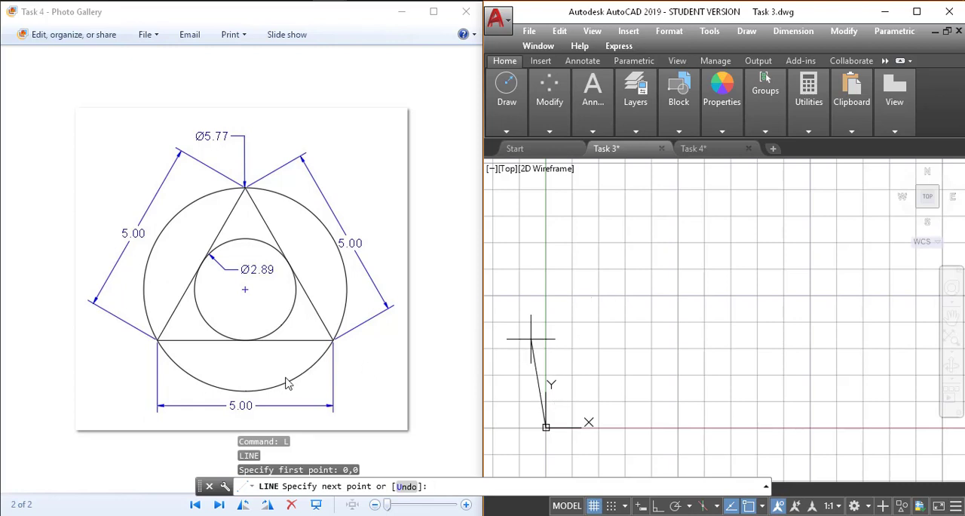
pyautogui.write('5,0')
pyautogui.press('Return')
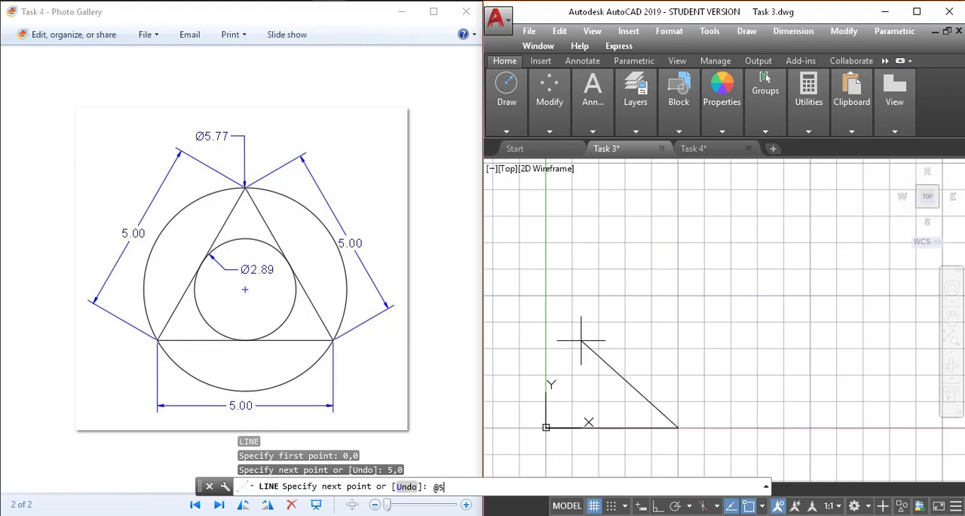
pyautogui.press('Return')
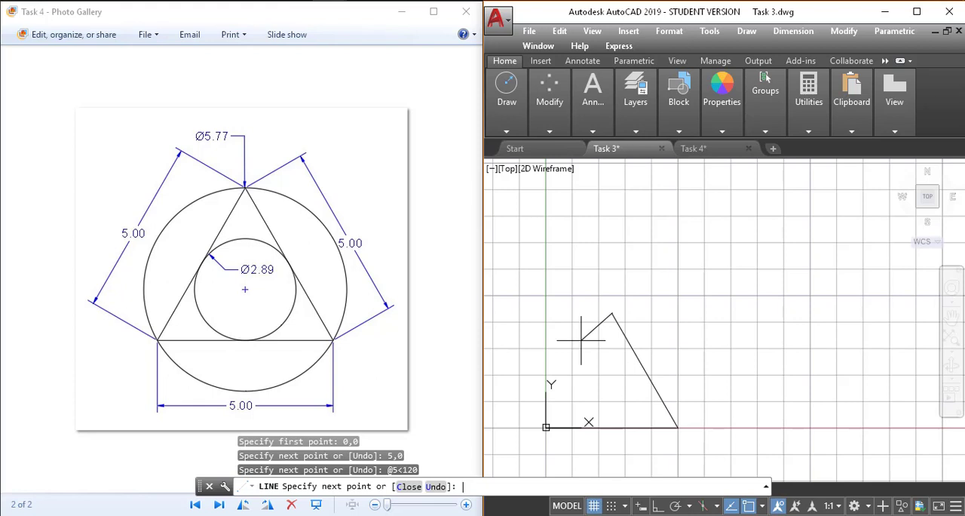
pyautogui.press('Return')
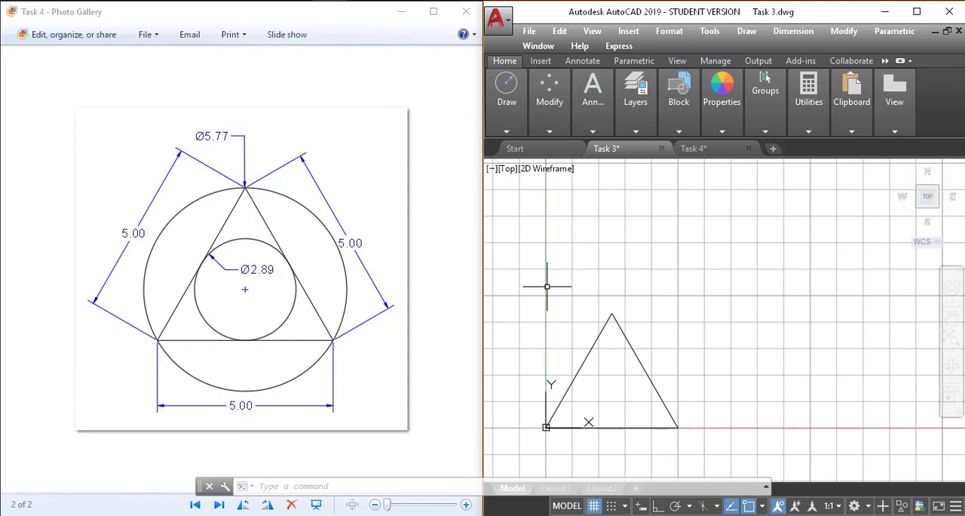
# Draw a three-point (3P) circle inside the triangle through the midpoints of its left, right and bottom sides.
pyautogui.write('c')
pyautogui.press('Return')
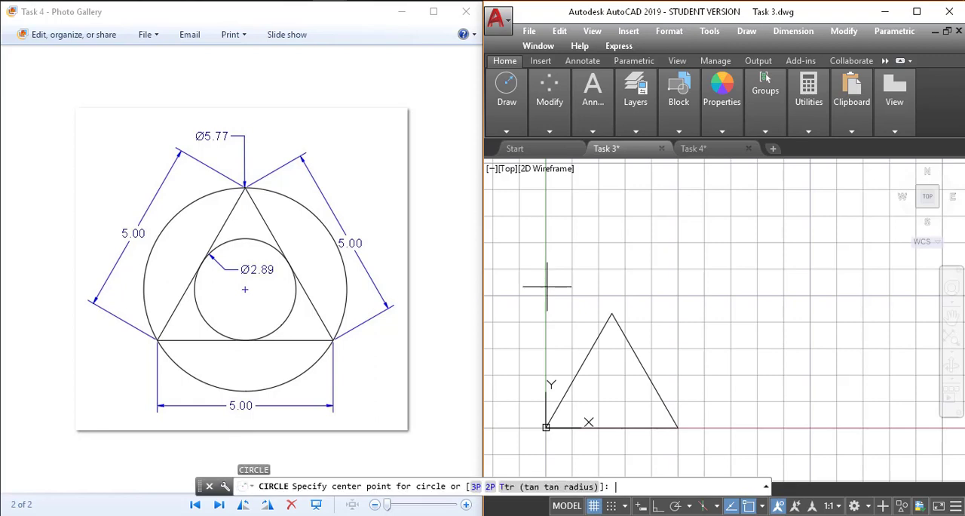
pyautogui.click(476, 487)
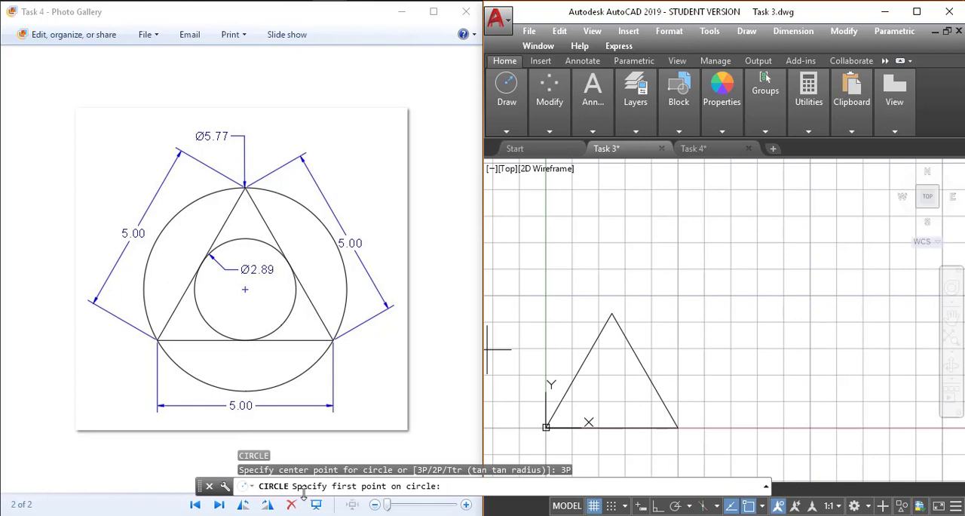
pyautogui.click(578, 370)
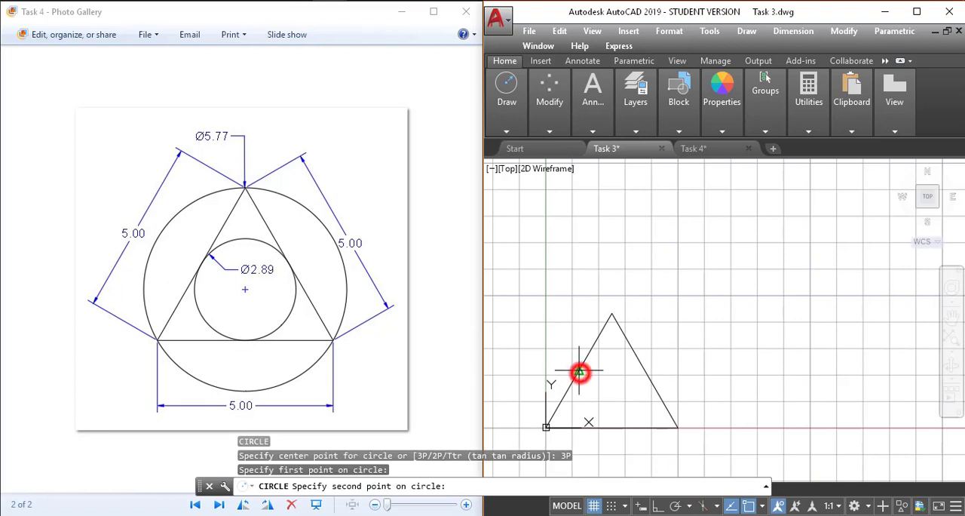
pyautogui.click(645, 370)
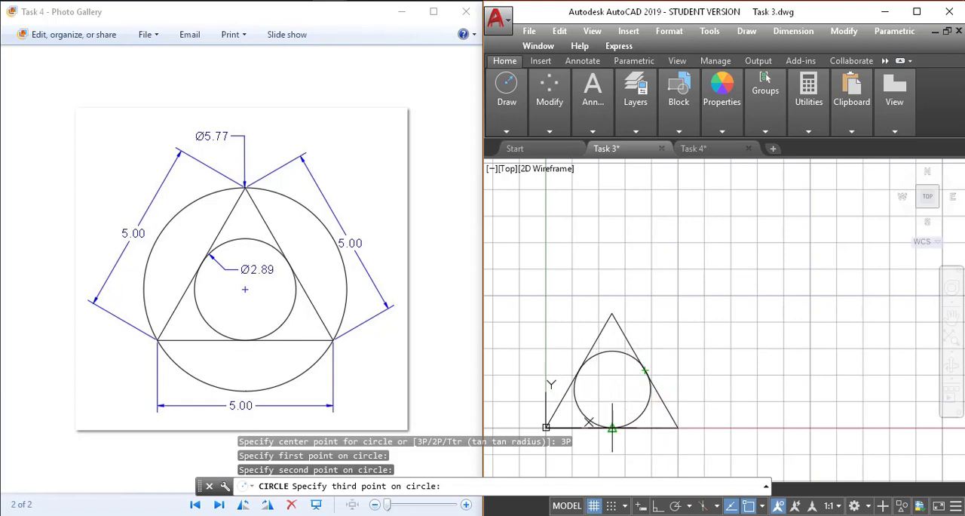
pyautogui.click(613, 427)
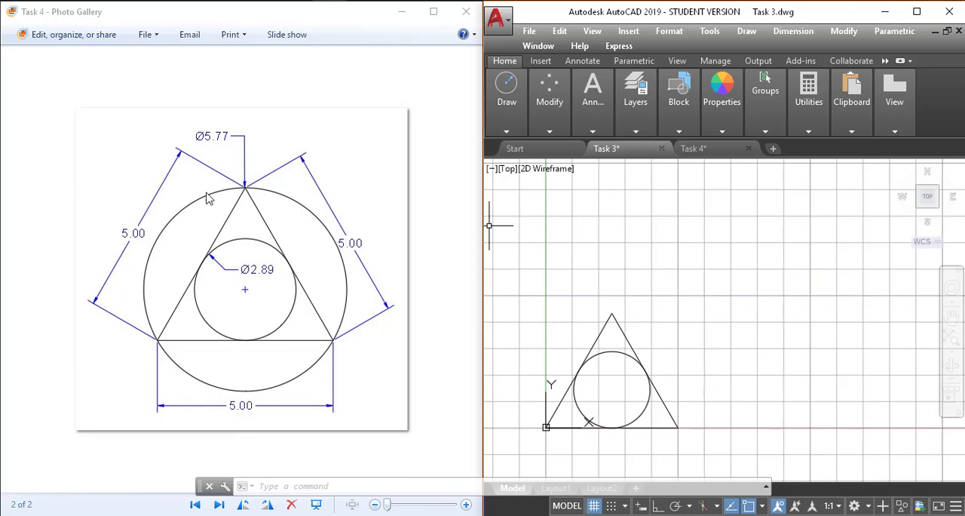
# Draw a three-point (3P) circle around the triangle through its apex, bottom-left corner and bottom-right corner.
pyautogui.click(448, 282)
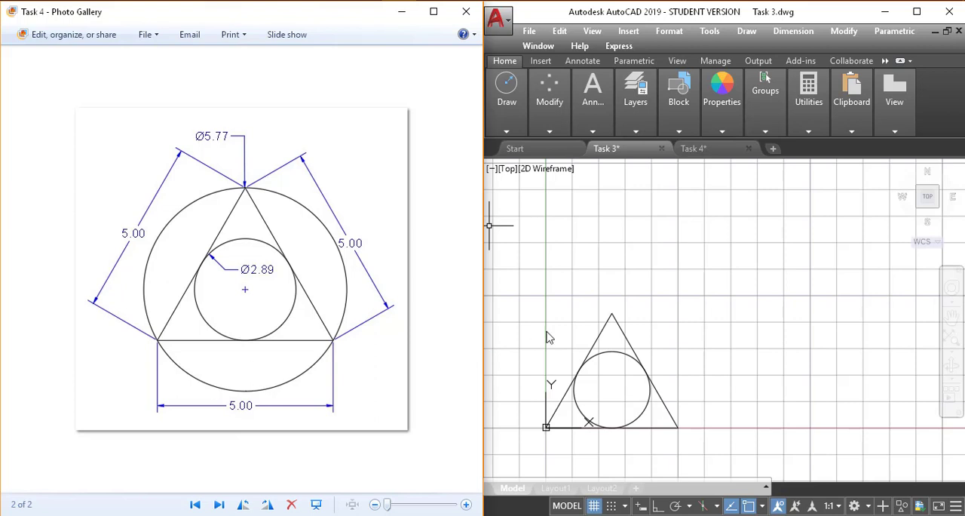
pyautogui.click(617, 285)
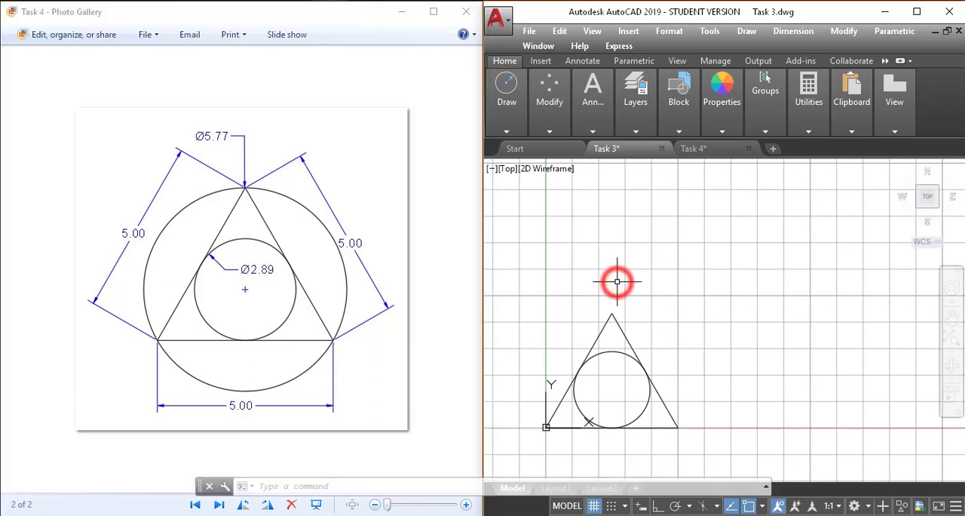
pyautogui.write('c')
pyautogui.press('Return')
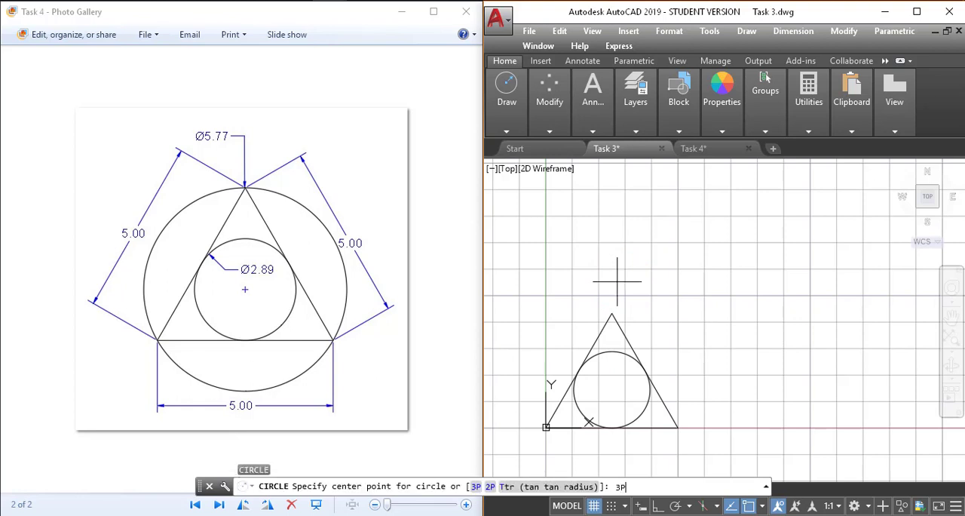
pyautogui.write('3P')
pyautogui.press('Return')
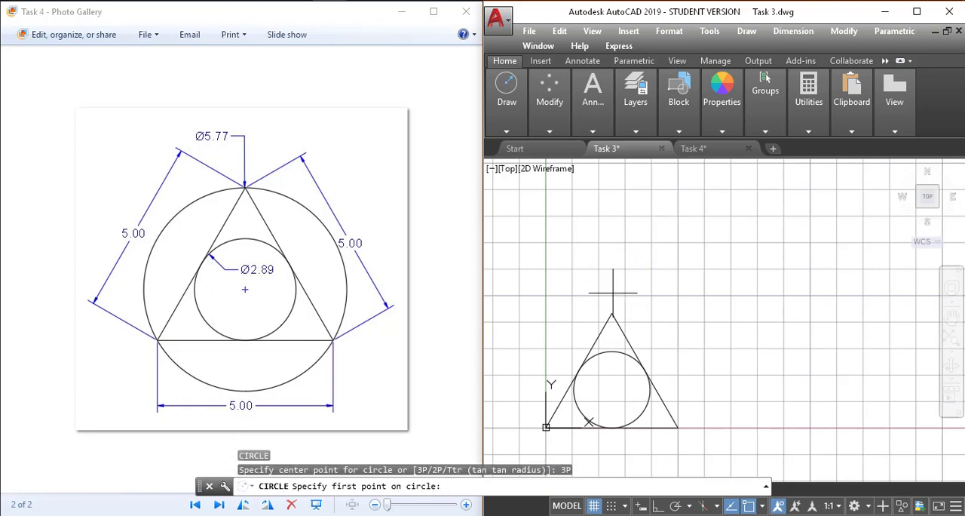
pyautogui.click(612, 313)
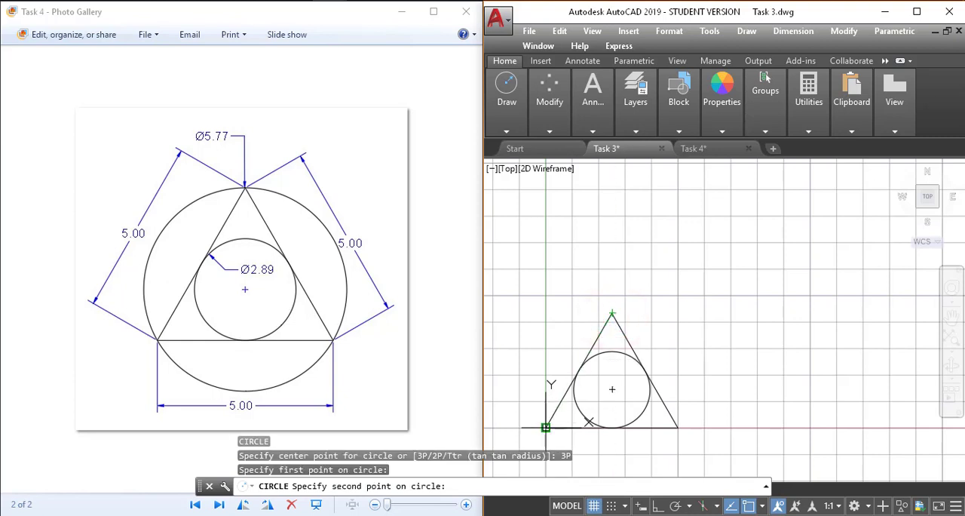
pyautogui.click(546, 427)
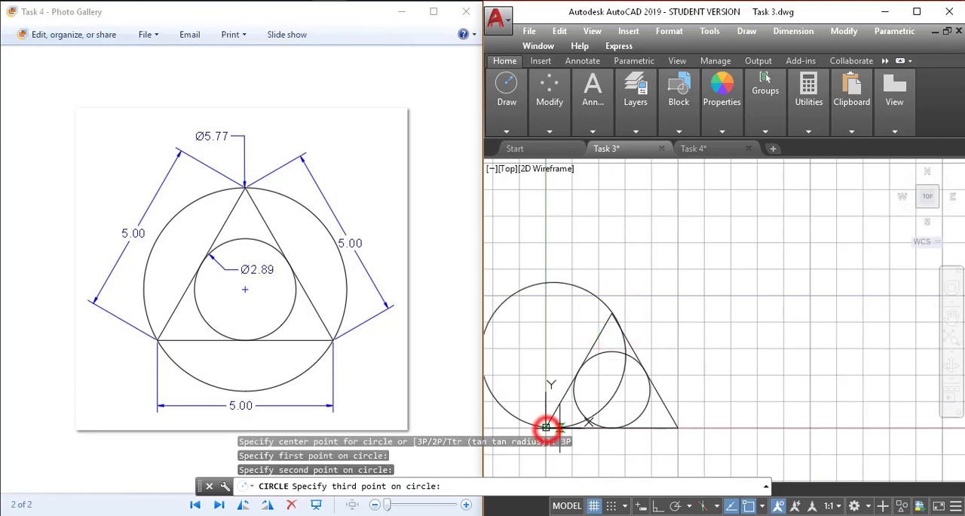
pyautogui.click(677, 427)
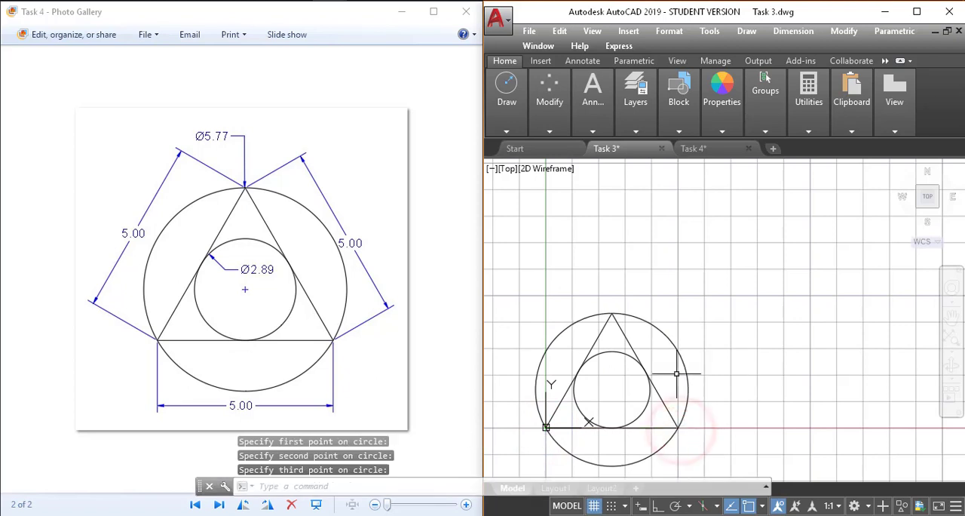
# Review the triangle with its two circles and the construction methods offered for the Circle command.
pyautogui.scroll(2, 675, 374)
pyautogui.moveTo(673, 374)
pyautogui.mouseDown(button='middle')
pyautogui.moveTo(746, 331)
pyautogui.moveTo(742, 319)
pyautogui.moveTo(717, 322)
pyautogui.moveTo(723, 313)
pyautogui.mouseUp(button='middle')
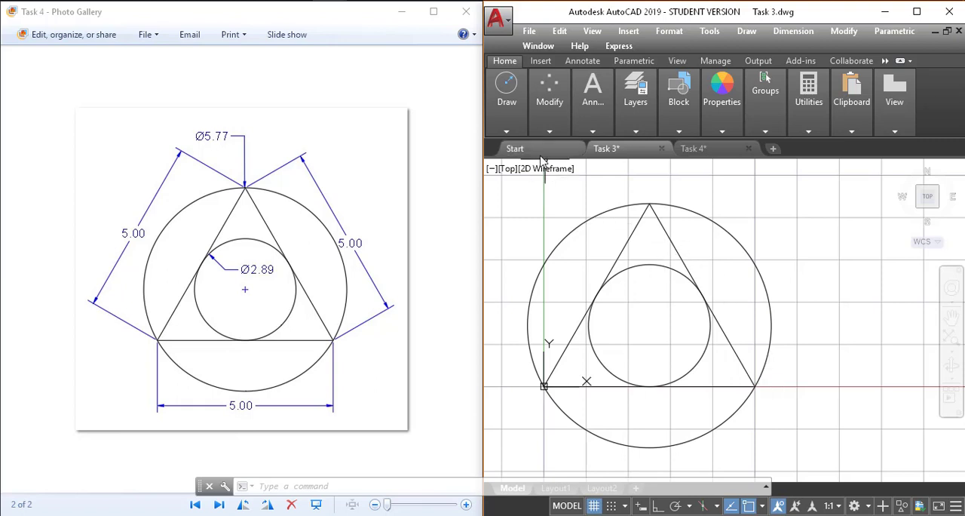
pyautogui.click(515, 129)
pyautogui.click(565, 182)
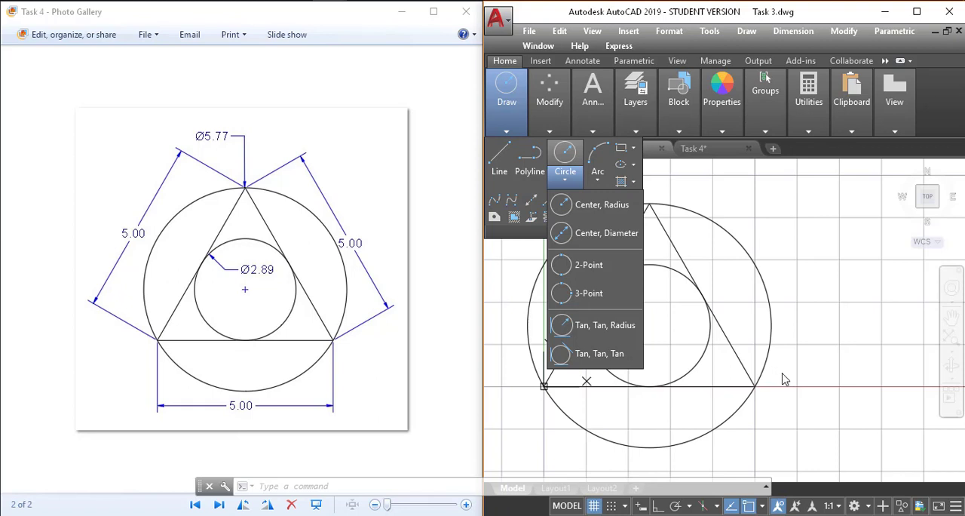
pyautogui.click(564, 155)
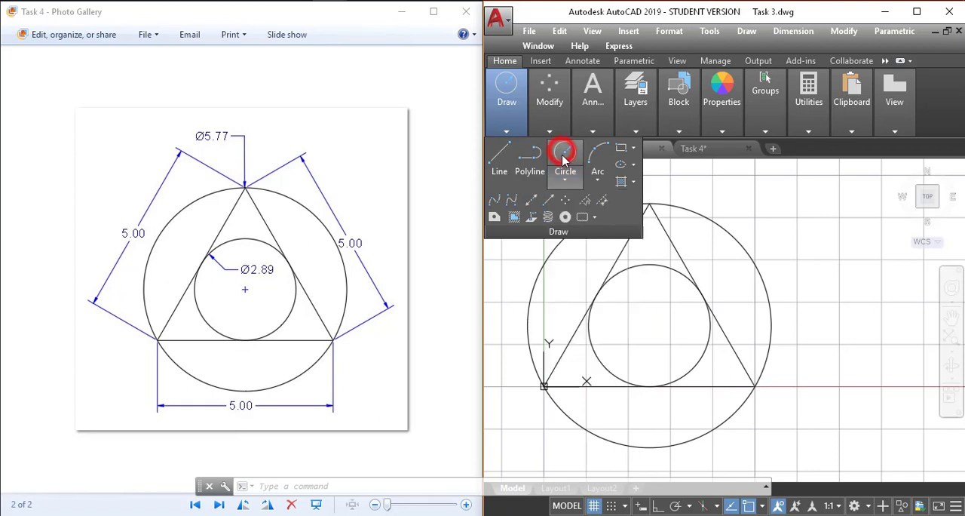